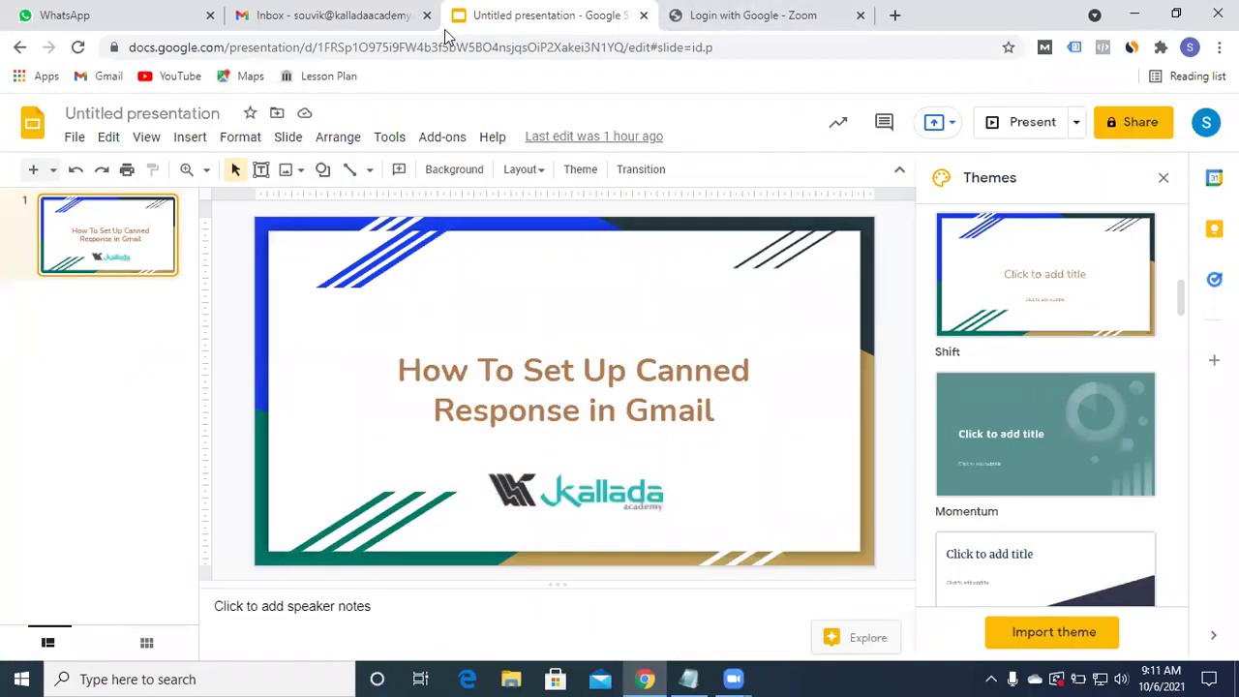
- Leave the Google Slides title slide and switch to the Gmail inbox tab
{"action": "left_click", "coordinate": [368, 17]}
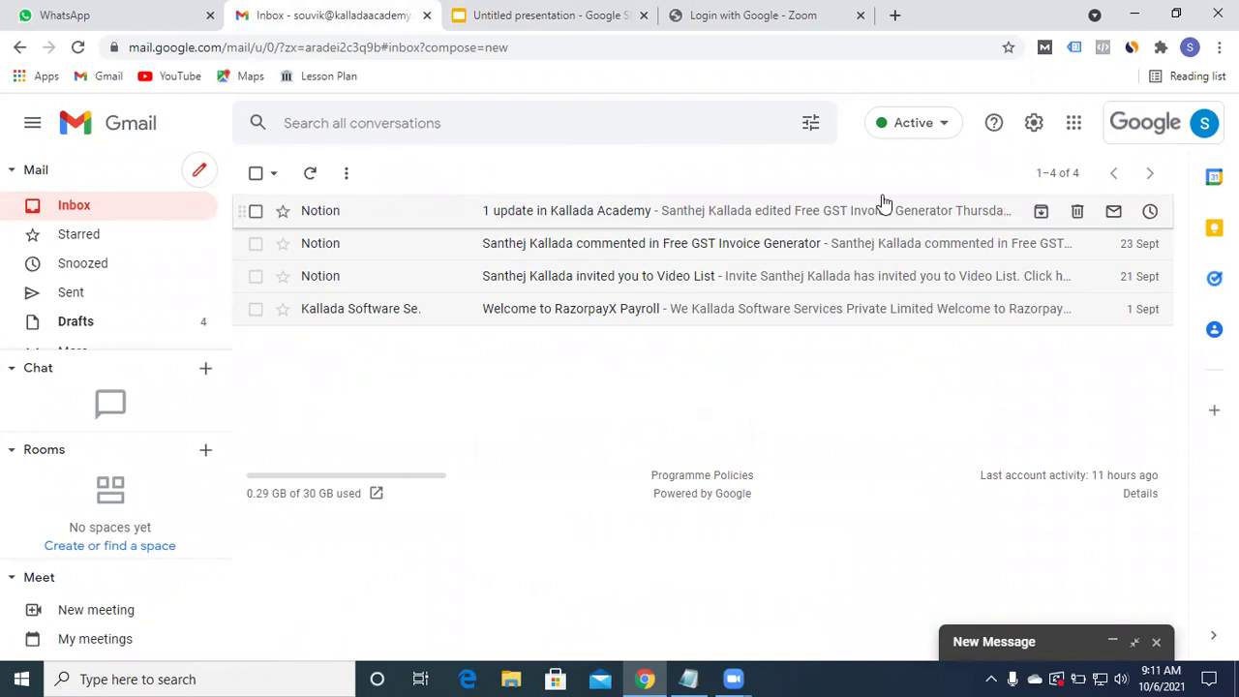
- Go from Quick settings to See all settings, landing on the General tab
{"action": "left_click", "coordinate": [1036, 127]}
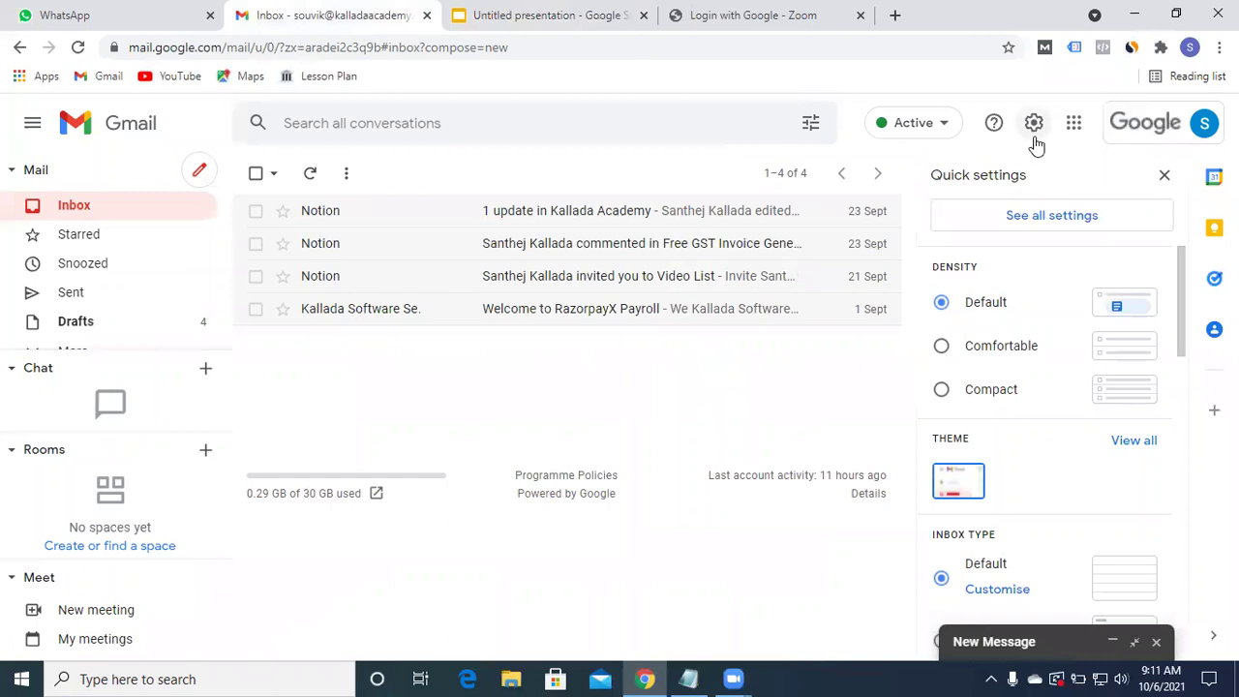
{"action": "left_click", "coordinate": [1052, 225]}
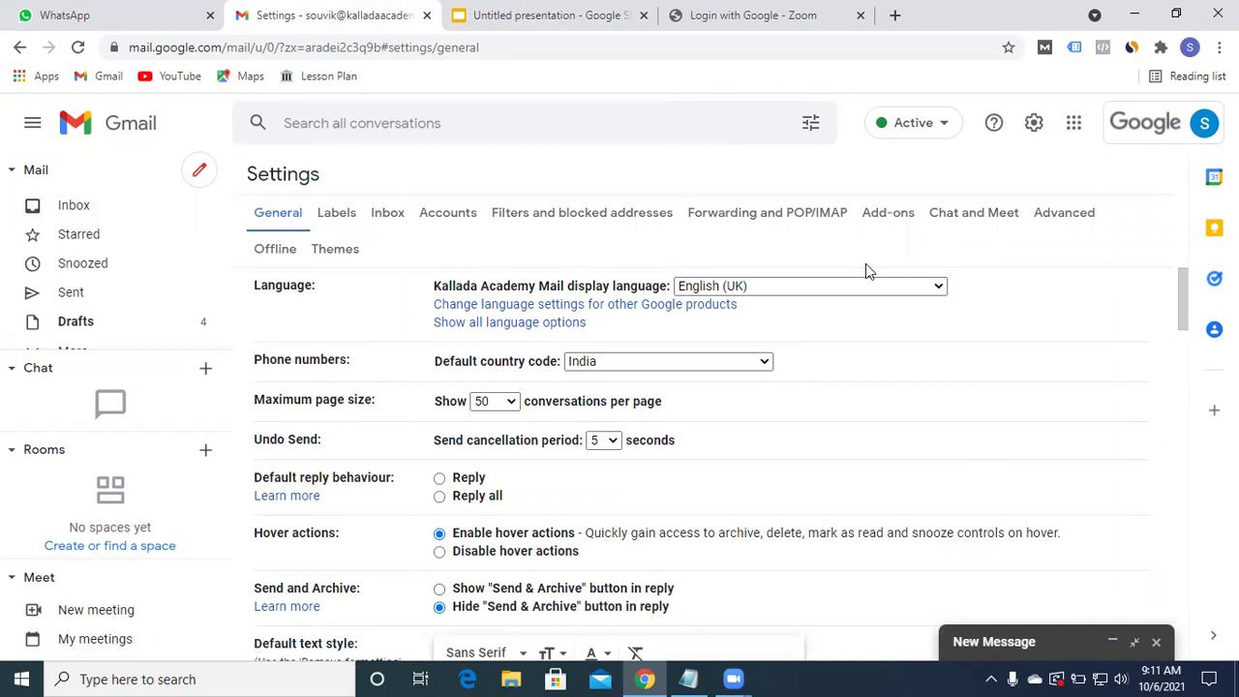
- Set Templates to Enable on the Advanced settings tab and save changes
{"action": "left_click", "coordinate": [1073, 221]}
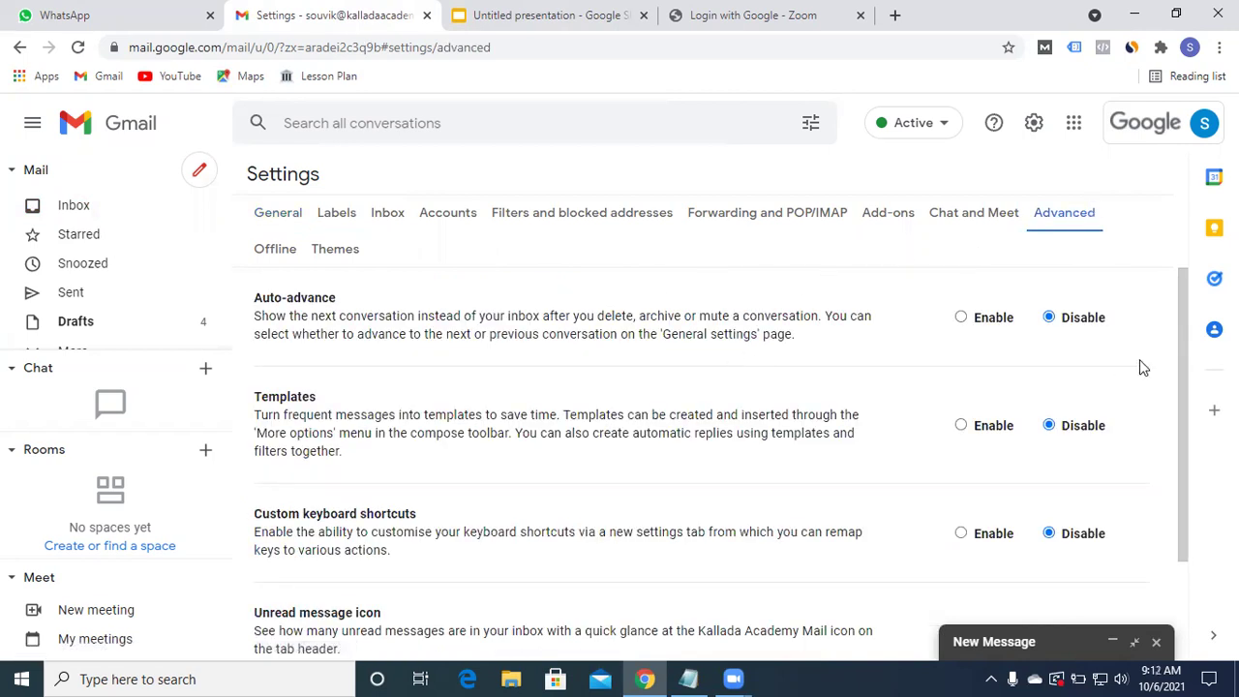
{"action": "mouse_move", "coordinate": [1183, 338]}
{"action": "left_mouse_down"}
{"action": "mouse_move", "coordinate": [1193, 426]}
{"action": "mouse_move", "coordinate": [1187, 329]}
{"action": "left_mouse_up"}
{"action": "left_click", "coordinate": [962, 427]}
{"action": "left_click_drag", "start_coordinate": [1181, 385], "coordinate": [1181, 484]}
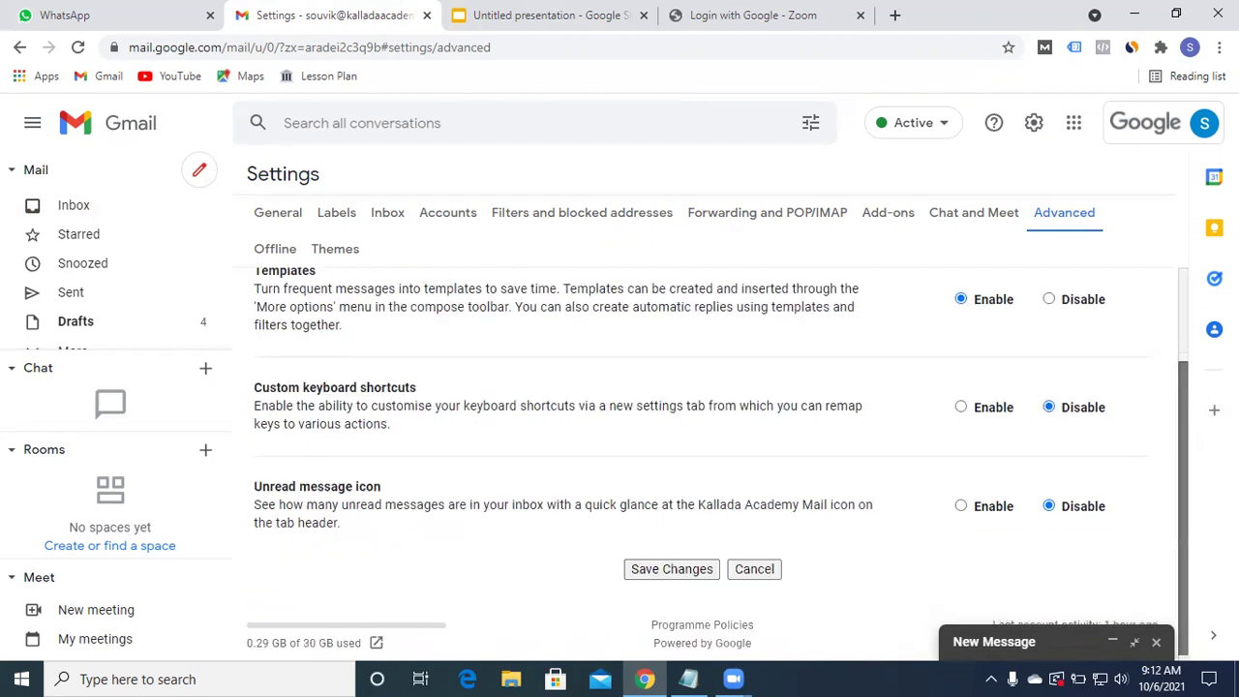
{"action": "left_click", "coordinate": [690, 576]}
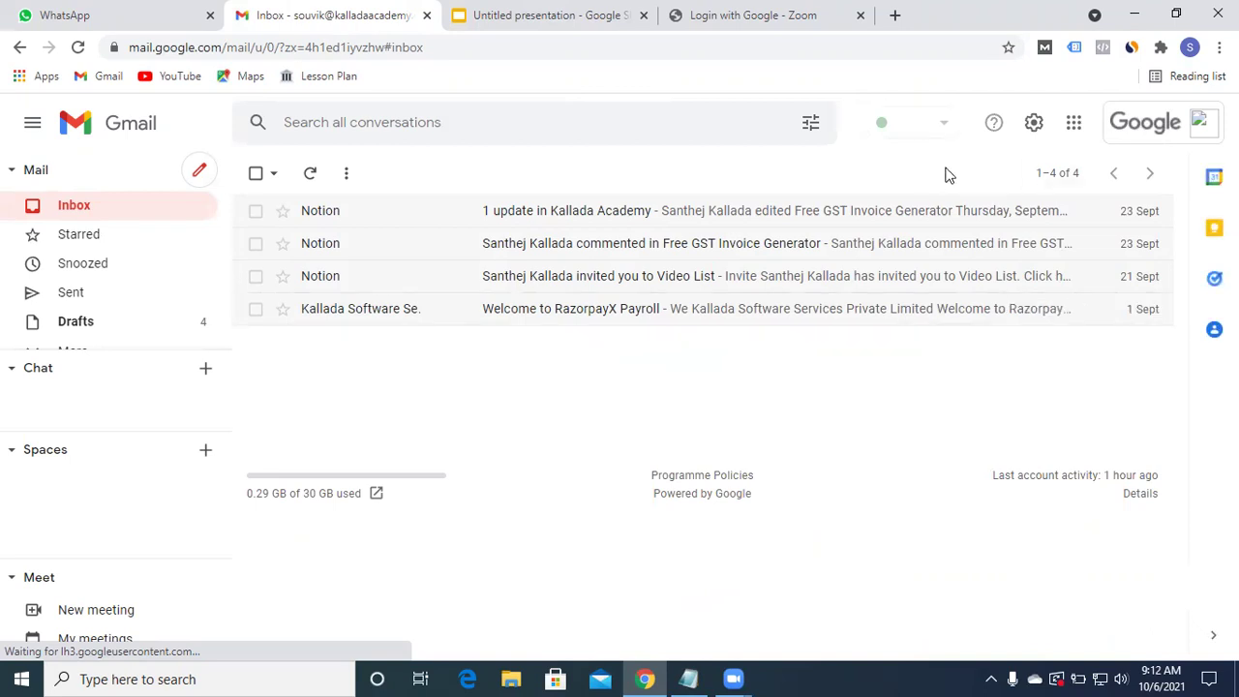
- Compose a blank email and check that its Templates list under More options is empty
{"action": "left_click", "coordinate": [200, 175]}
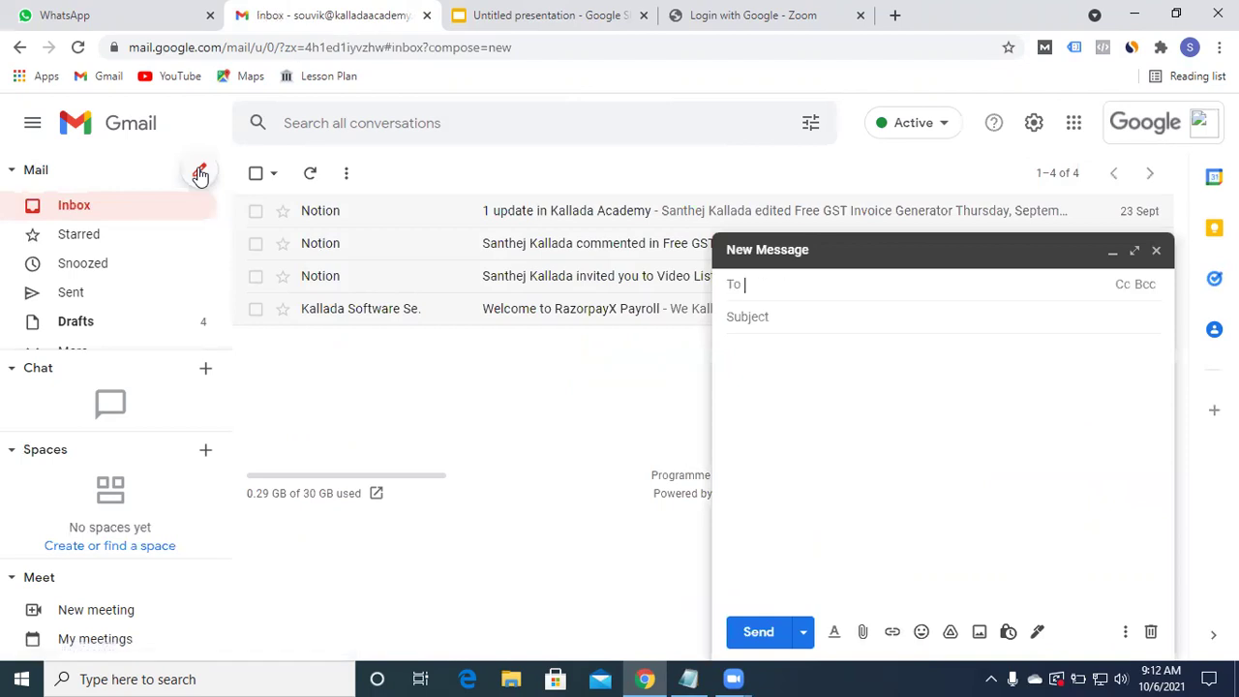
{"action": "left_click", "coordinate": [762, 361]}
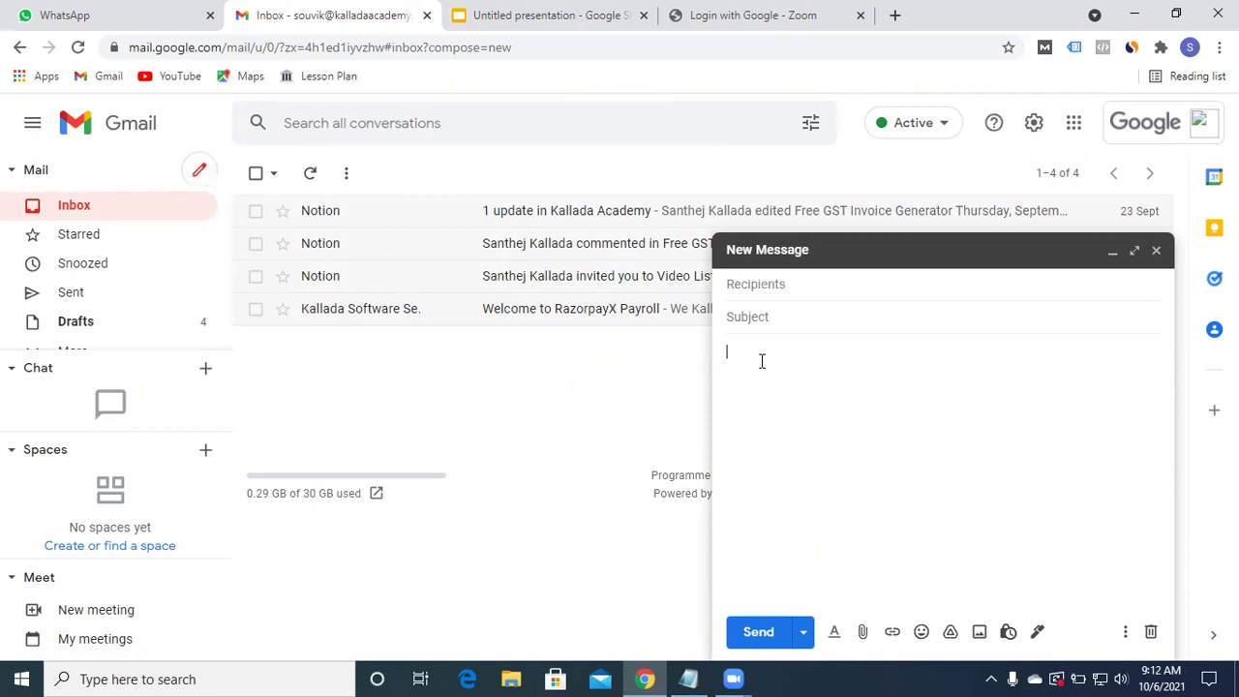
{"action": "left_click", "coordinate": [1127, 634]}
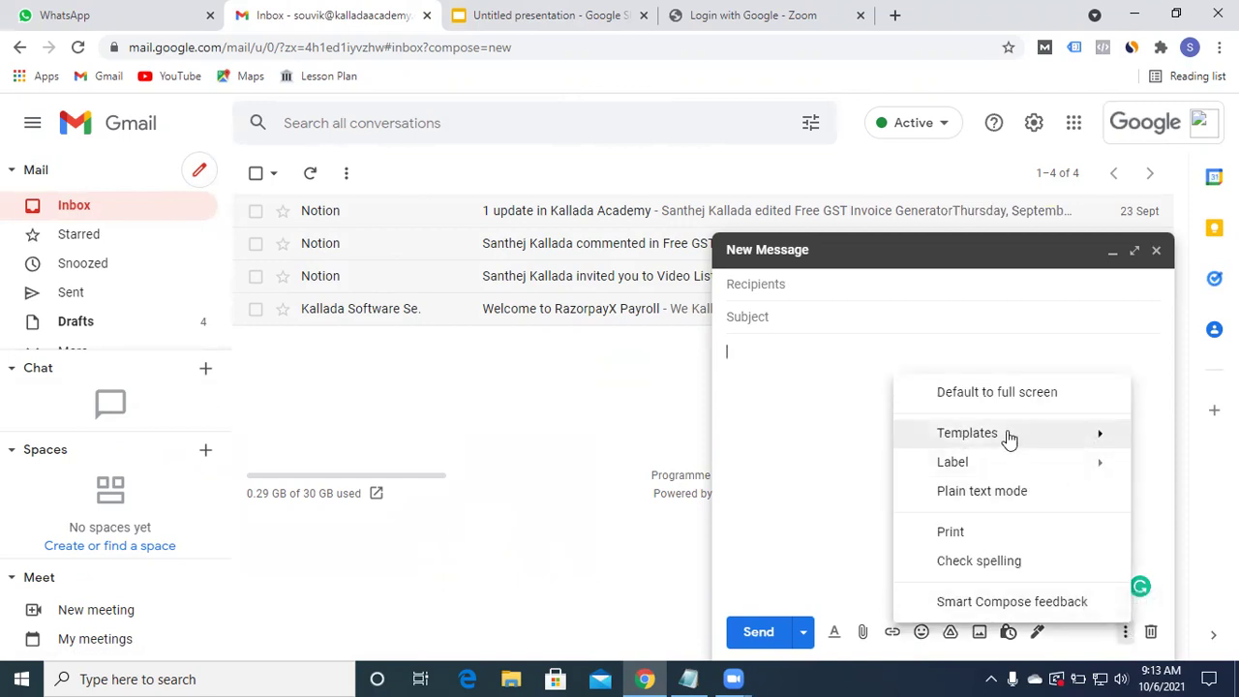
{"action": "mouse_move", "coordinate": [968, 433]}
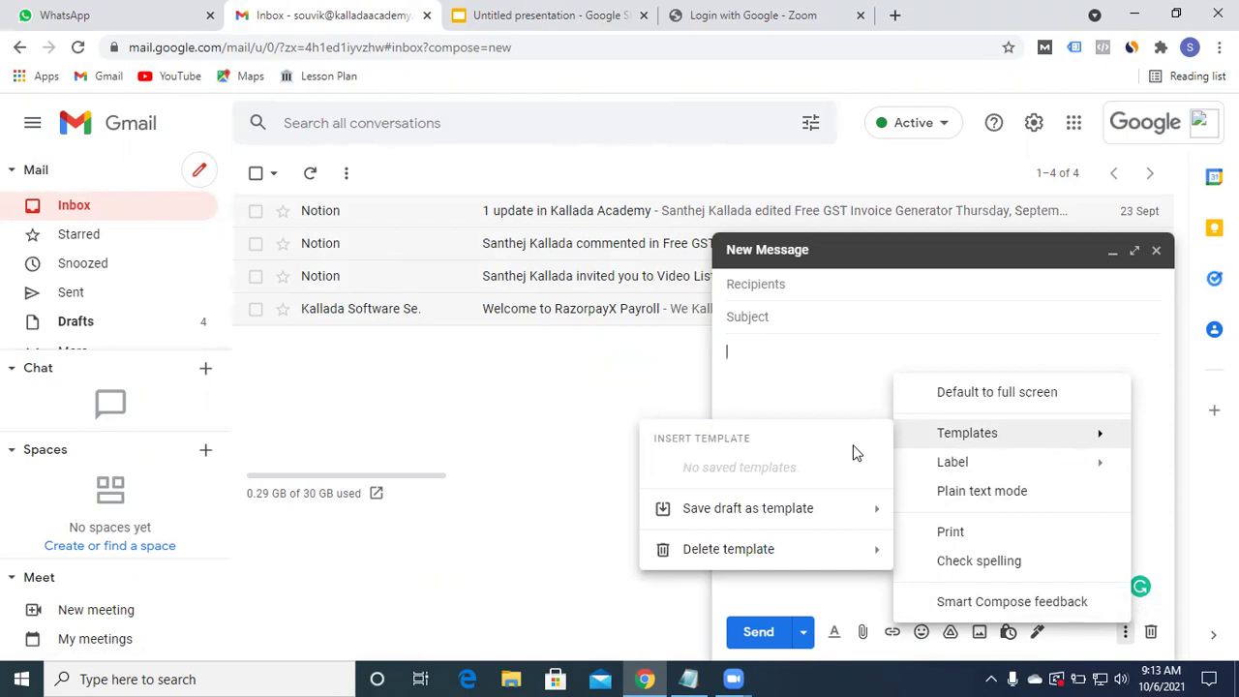
{"action": "left_click", "coordinate": [785, 360]}
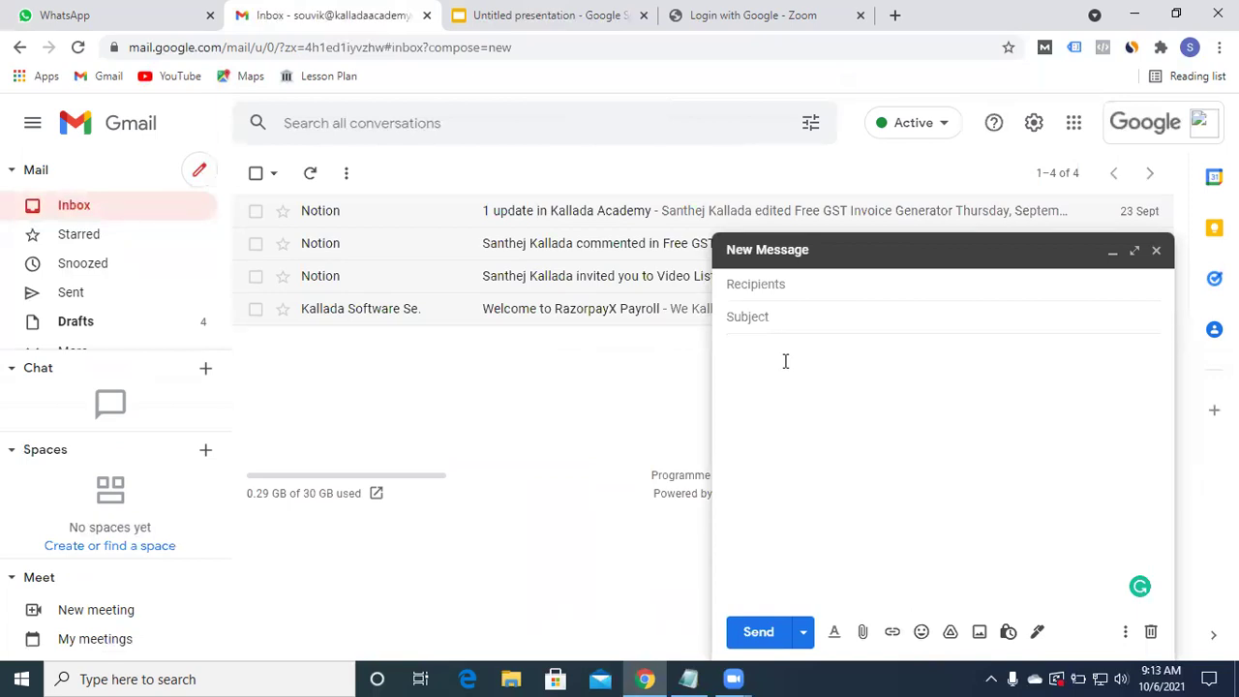
- Paste the acknowledgement letter from Notepad into the email body and remove the blank signature lines
{"action": "left_click", "coordinate": [689, 678]}
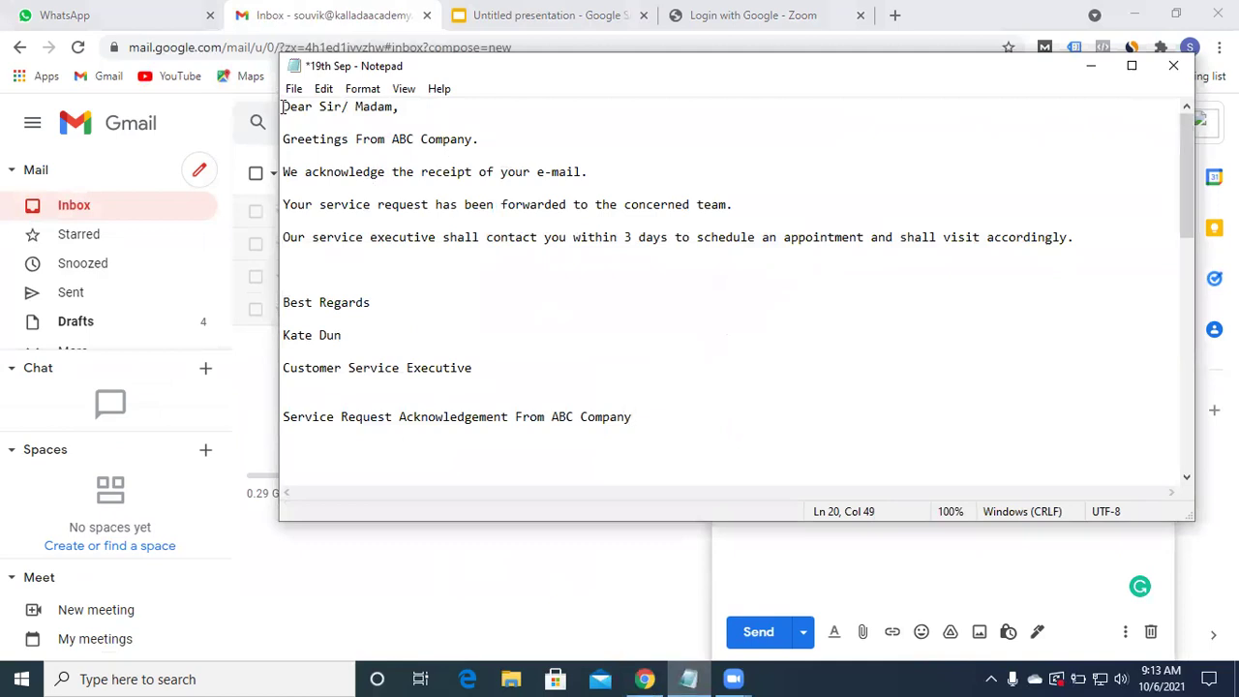
{"action": "mouse_move", "coordinate": [281, 106]}
{"action": "left_mouse_down"}
{"action": "mouse_move", "coordinate": [439, 298]}
{"action": "mouse_move", "coordinate": [540, 369]}
{"action": "left_mouse_up"}
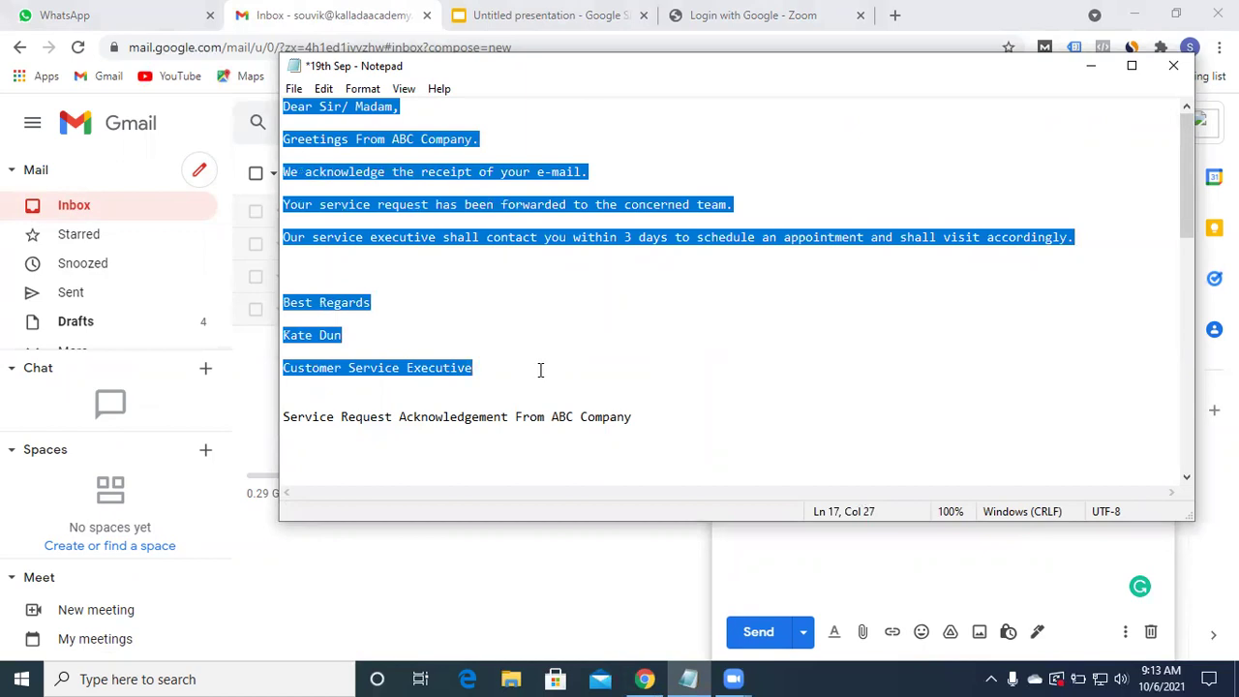
{"action": "left_click", "coordinate": [866, 544]}
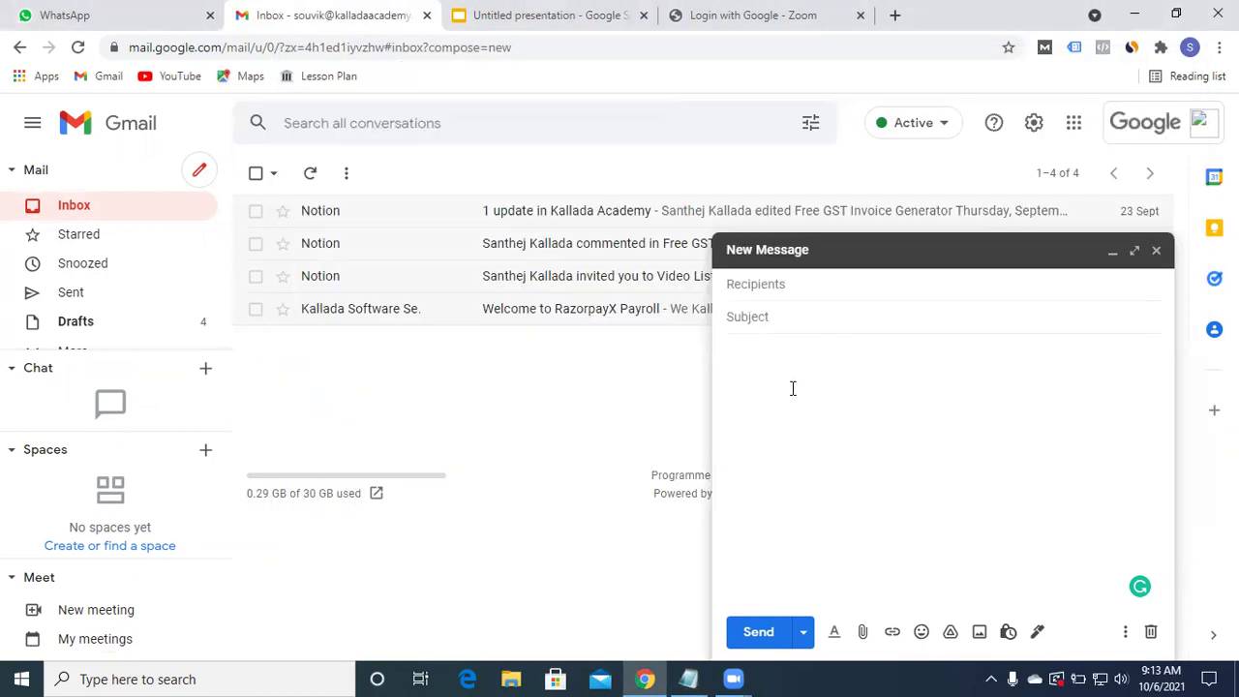
{"action": "key", "text": "ctrl+v"}
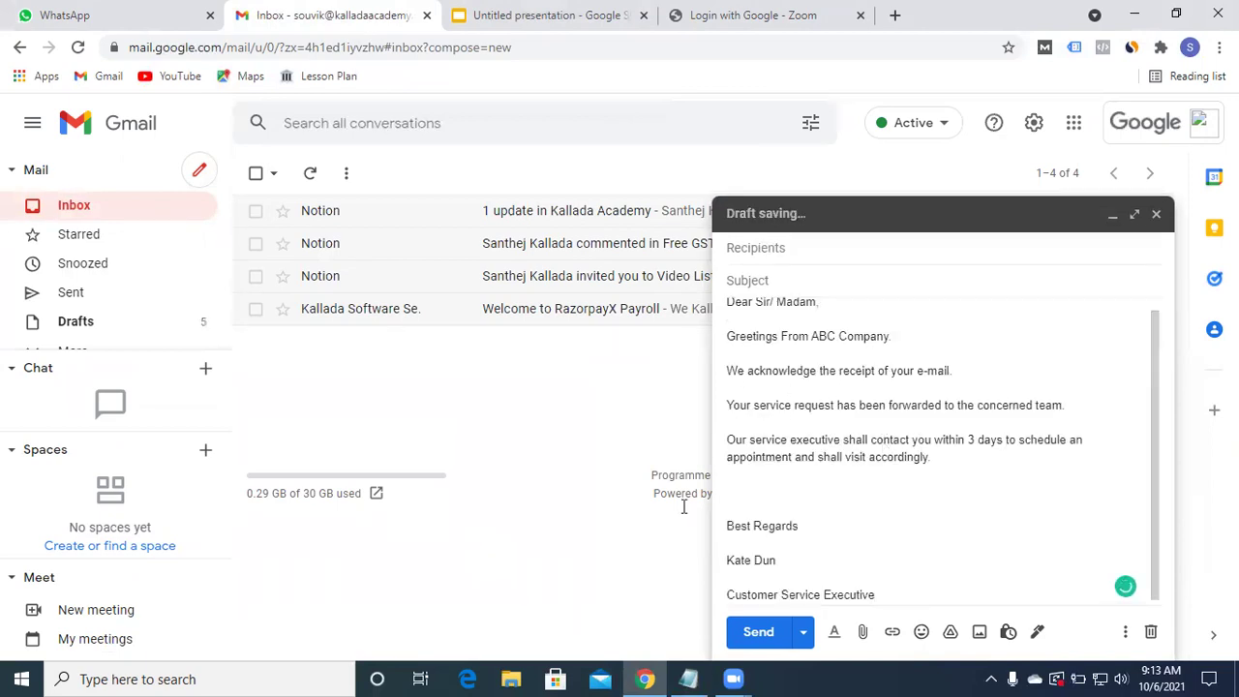
{"action": "left_click", "coordinate": [731, 542]}
{"action": "key", "text": "BackSpace"}
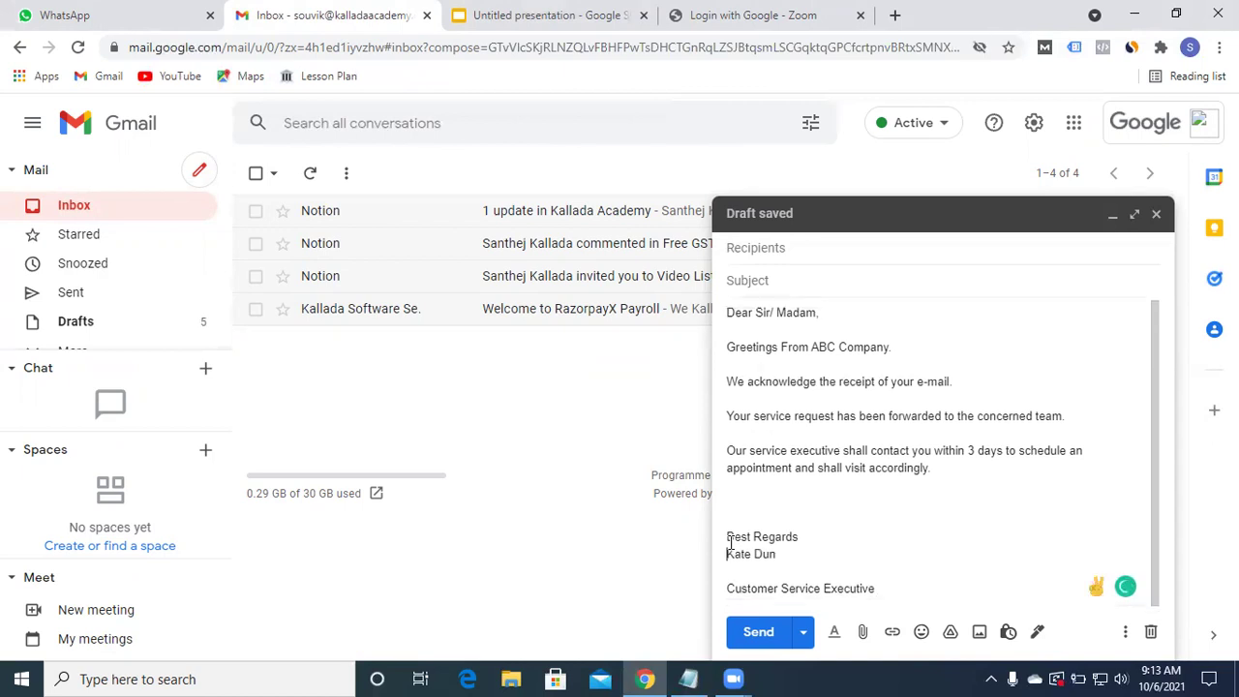
{"action": "left_click", "coordinate": [736, 574]}
{"action": "key", "text": "BackSpace"}
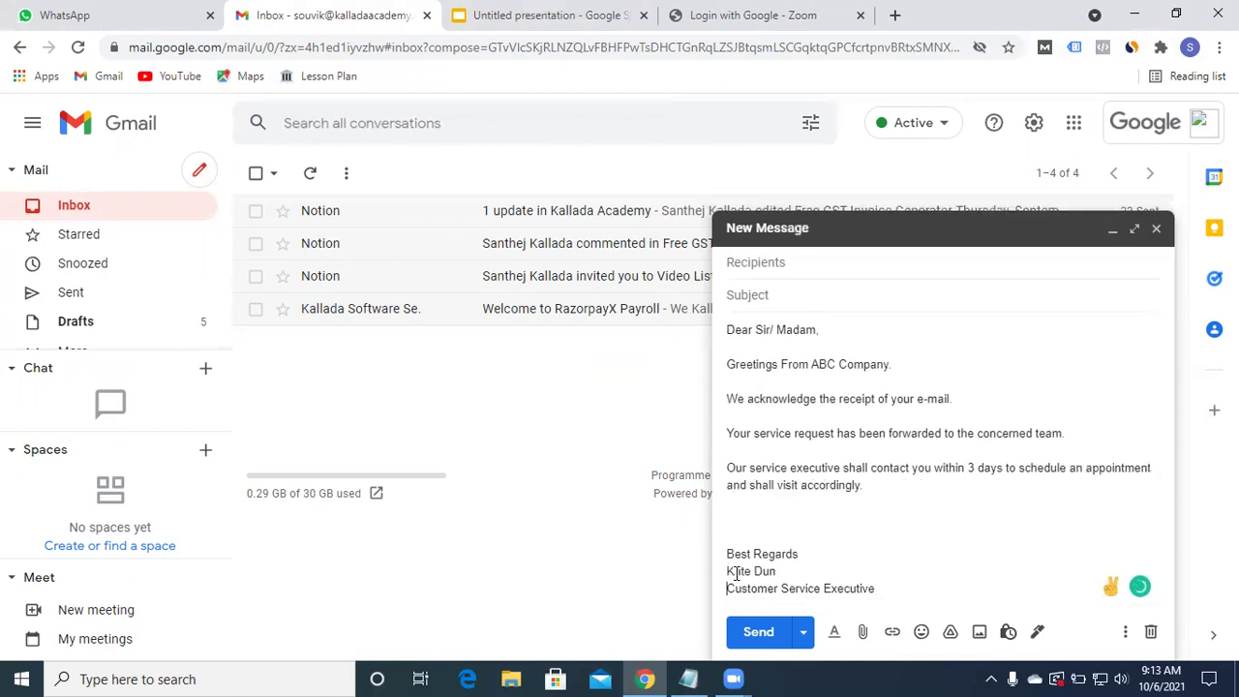
- Set the subject to 'Service Request Acknowledgement From ABC Company', copied from Notepad
{"action": "left_click", "coordinate": [789, 295]}
{"action": "type", "text": "Service Request Received"}
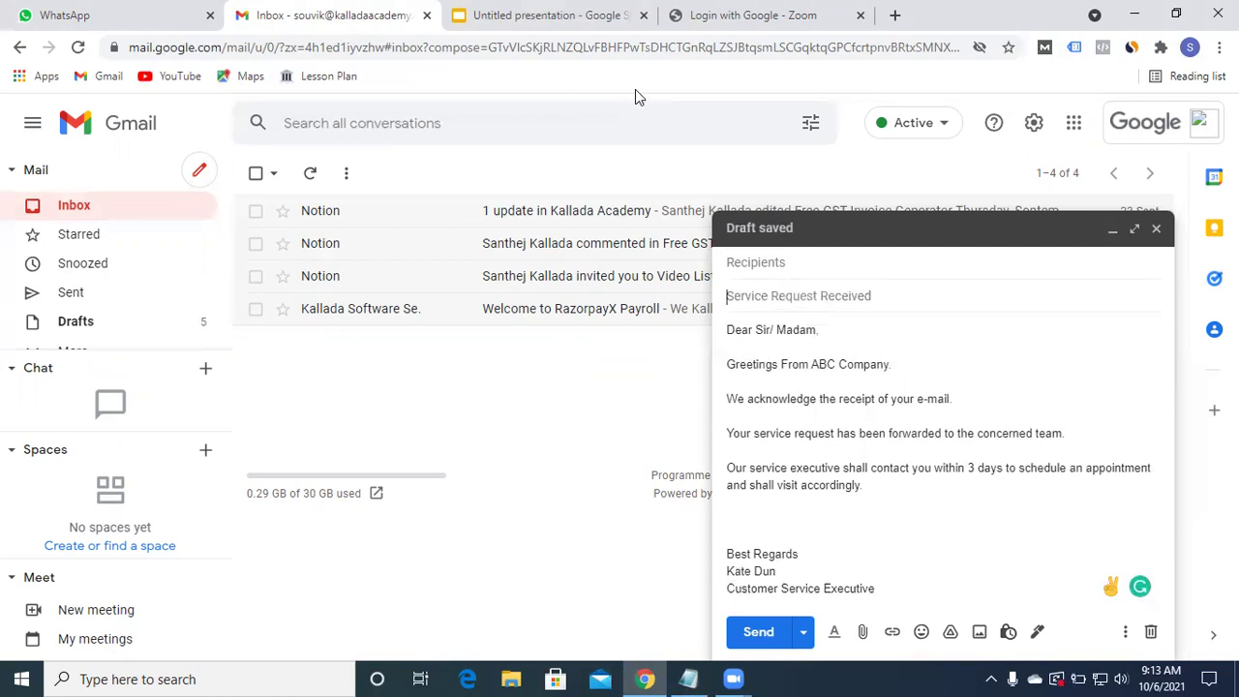
{"action": "left_click", "coordinate": [689, 679]}
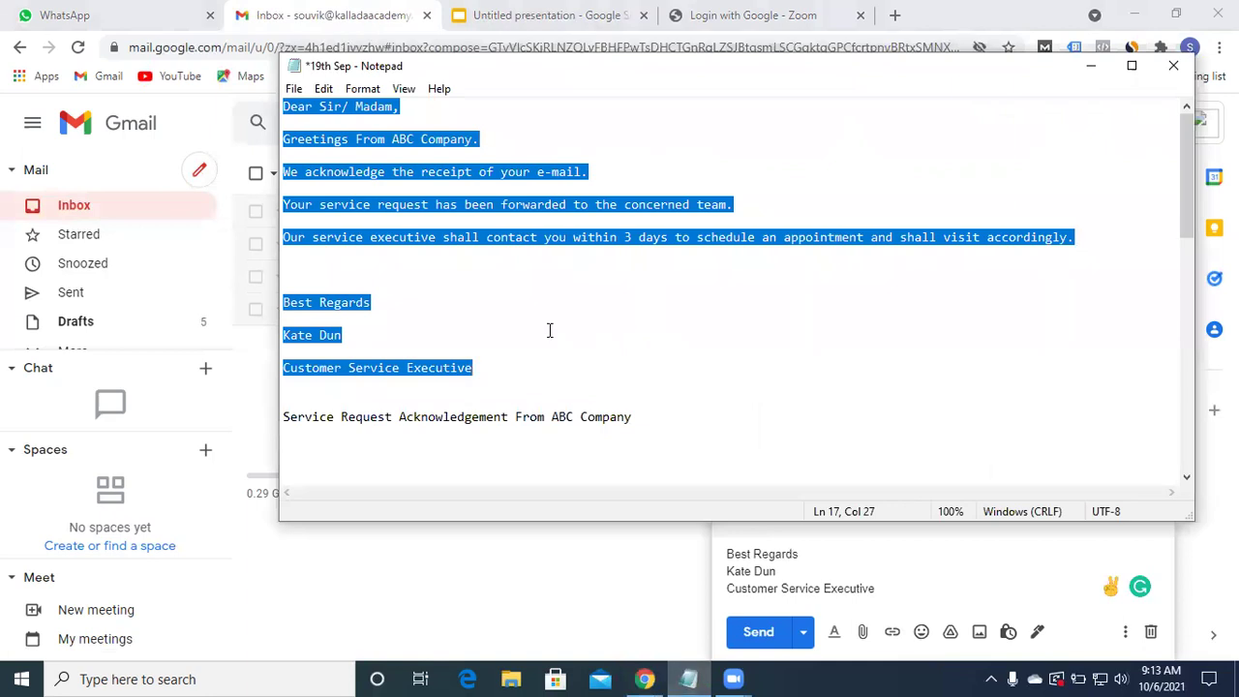
{"action": "left_click", "coordinate": [586, 332]}
{"action": "left_click_drag", "start_coordinate": [634, 417], "coordinate": [379, 407]}
{"action": "key", "text": "ctrl+c"}
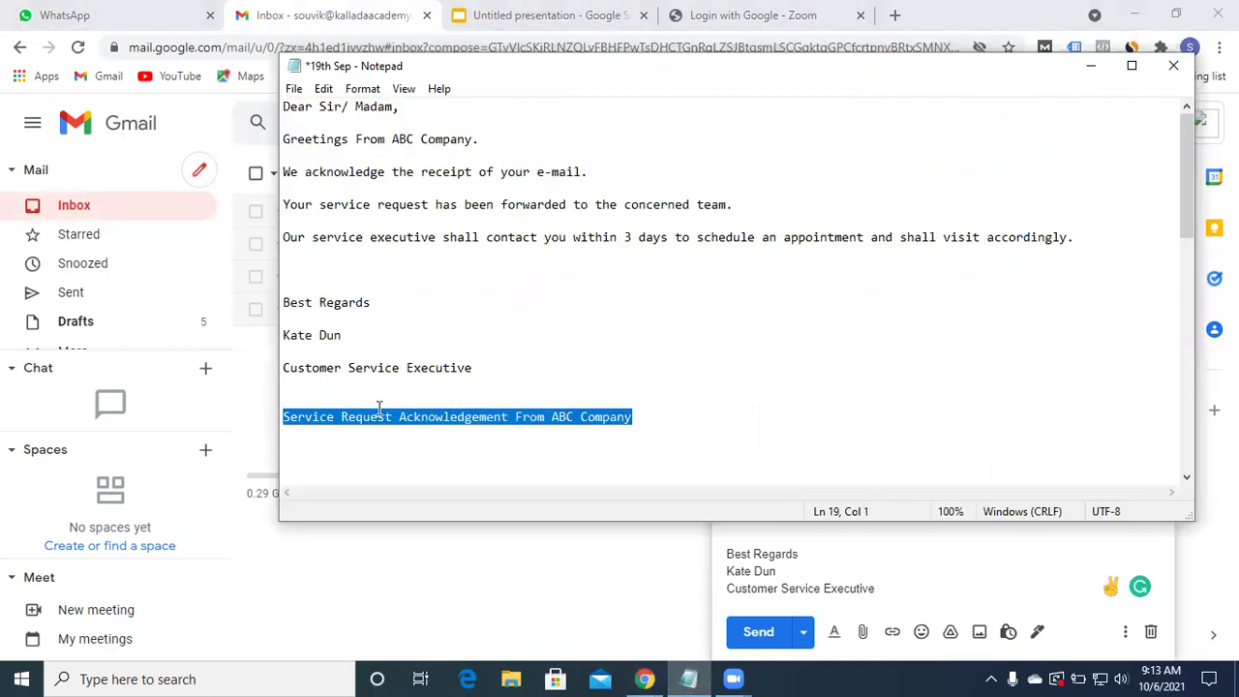
{"action": "left_click", "coordinate": [926, 573]}
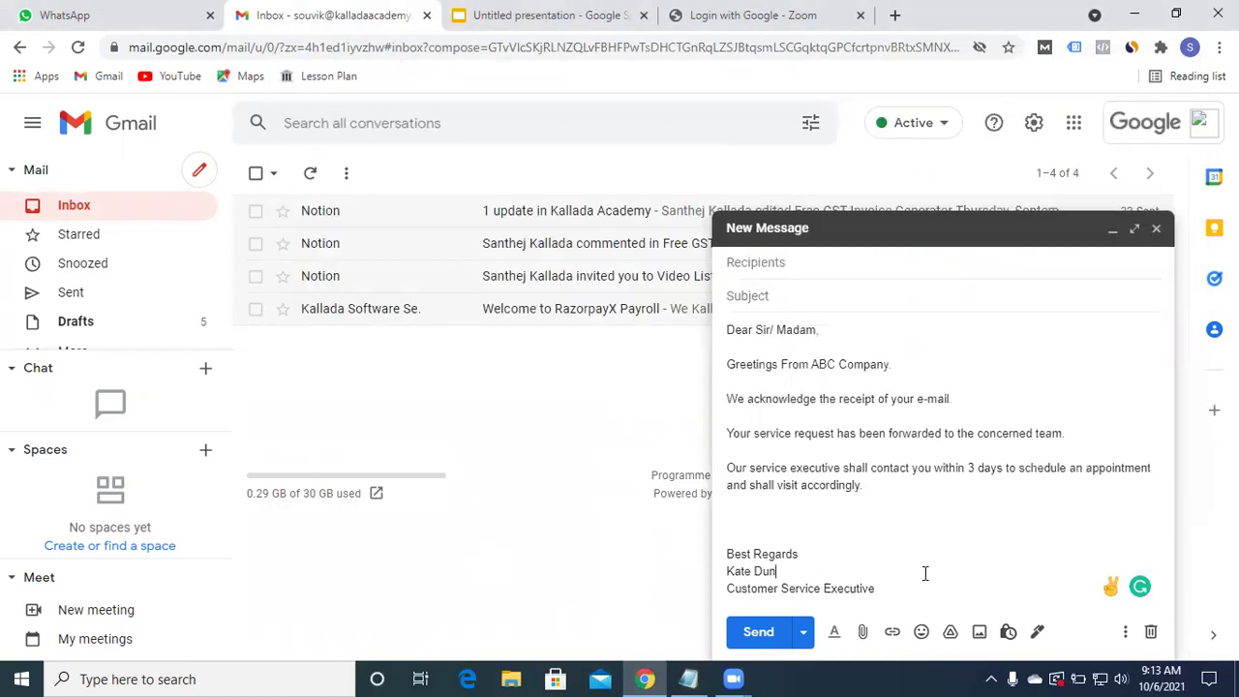
{"action": "left_click", "coordinate": [816, 295]}
{"action": "type", "text": "Service Request Received"}
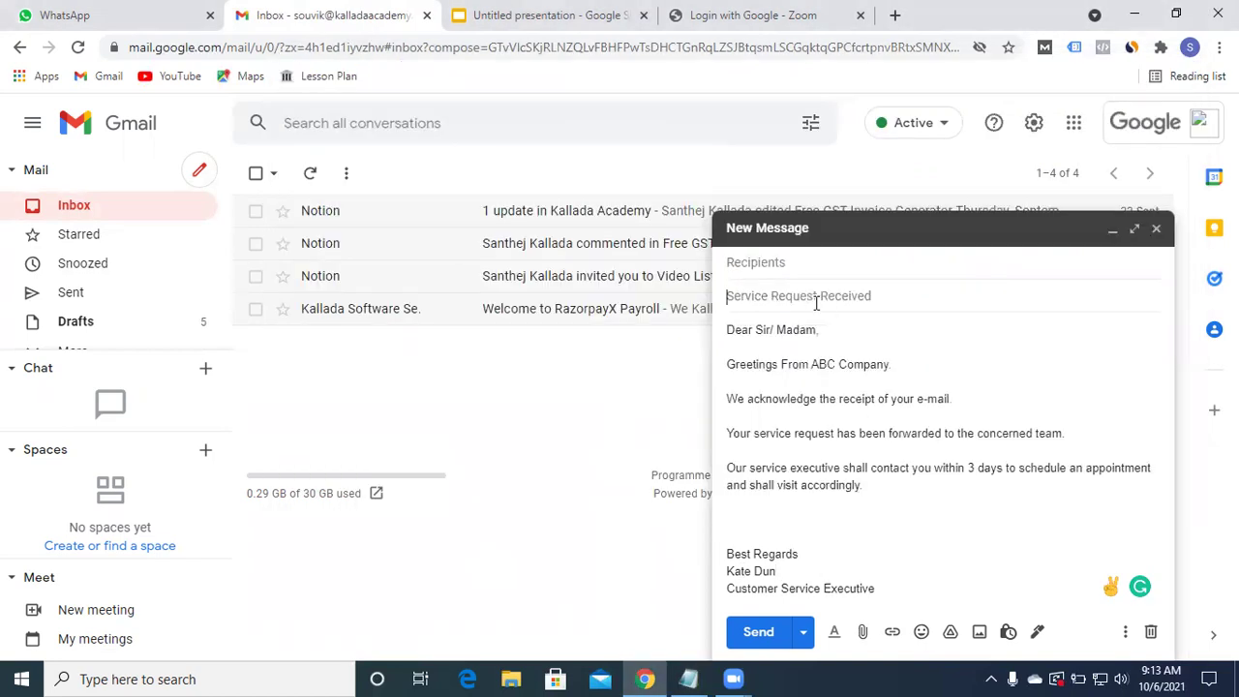
{"action": "key", "text": "ctrl+v"}
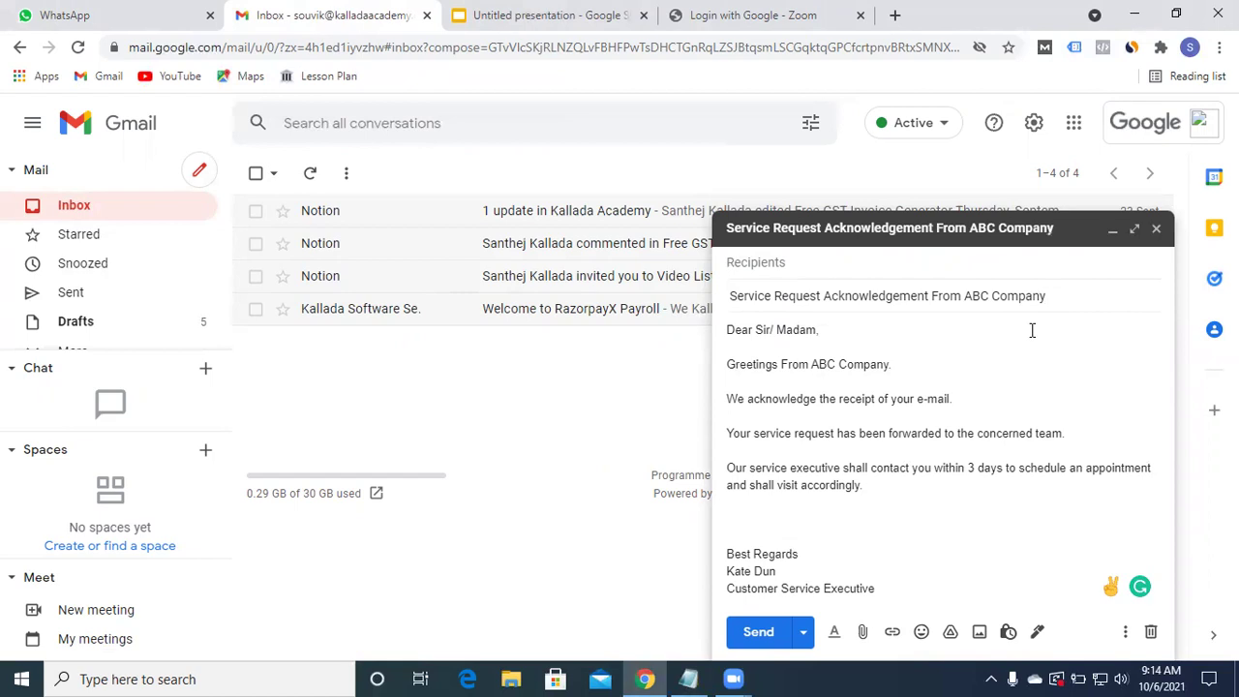
- Save the draft as a new template named 'Service Request Acknowledgement From ABC Company'
{"action": "left_click", "coordinate": [1126, 632]}
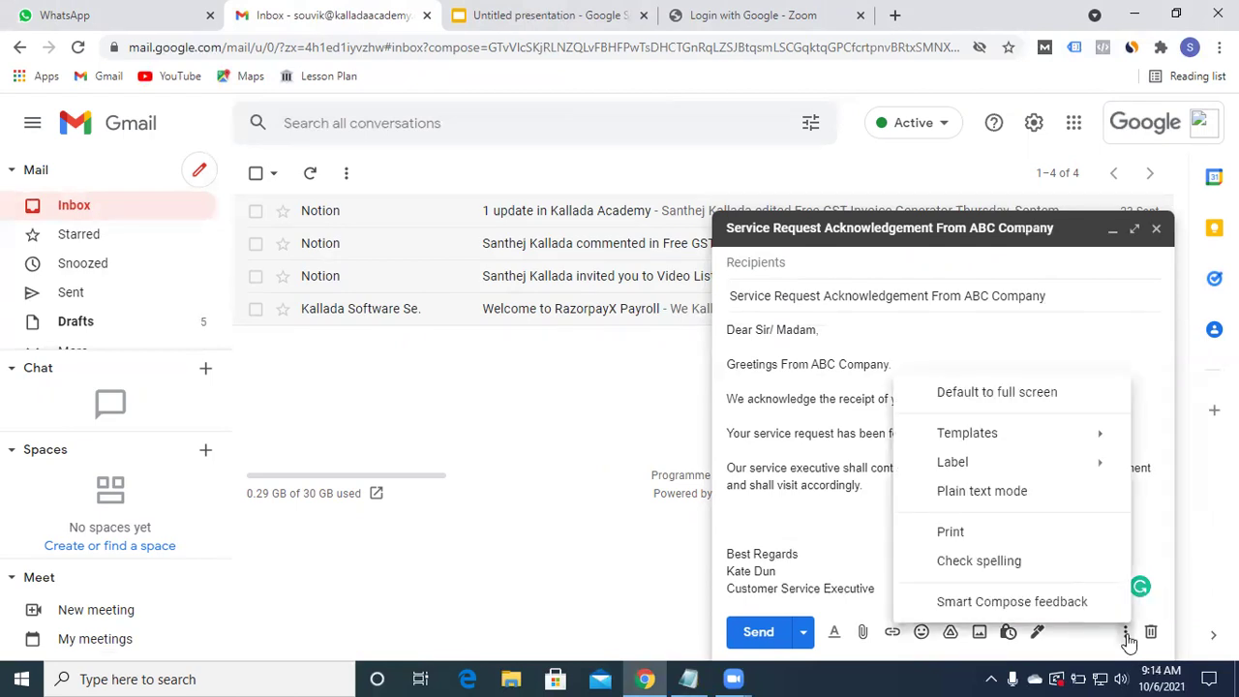
{"action": "mouse_move", "coordinate": [967, 433]}
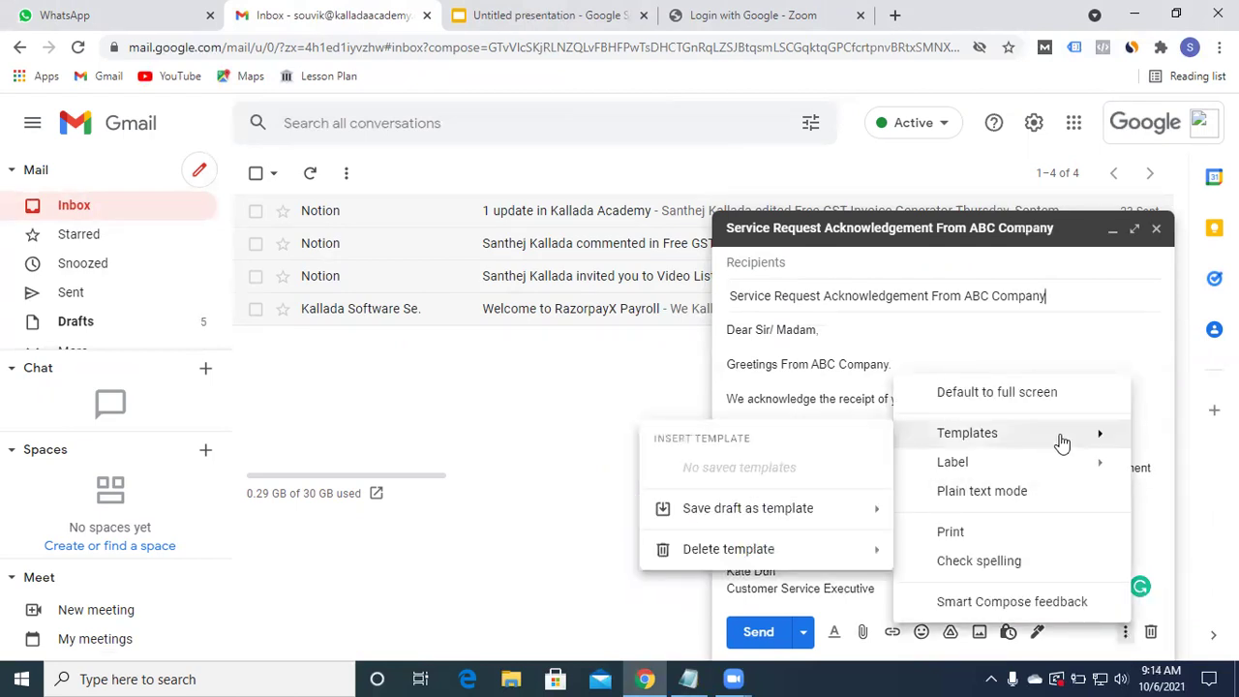
{"action": "mouse_move", "coordinate": [747, 508]}
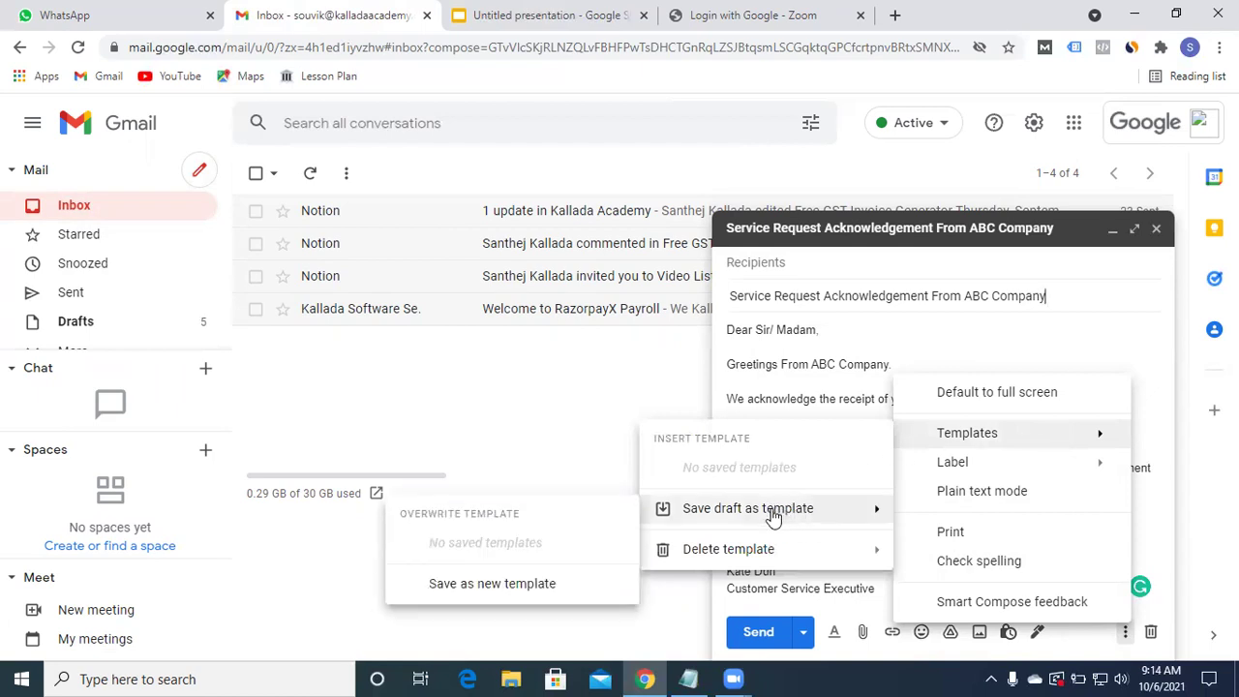
{"action": "left_click", "coordinate": [516, 585]}
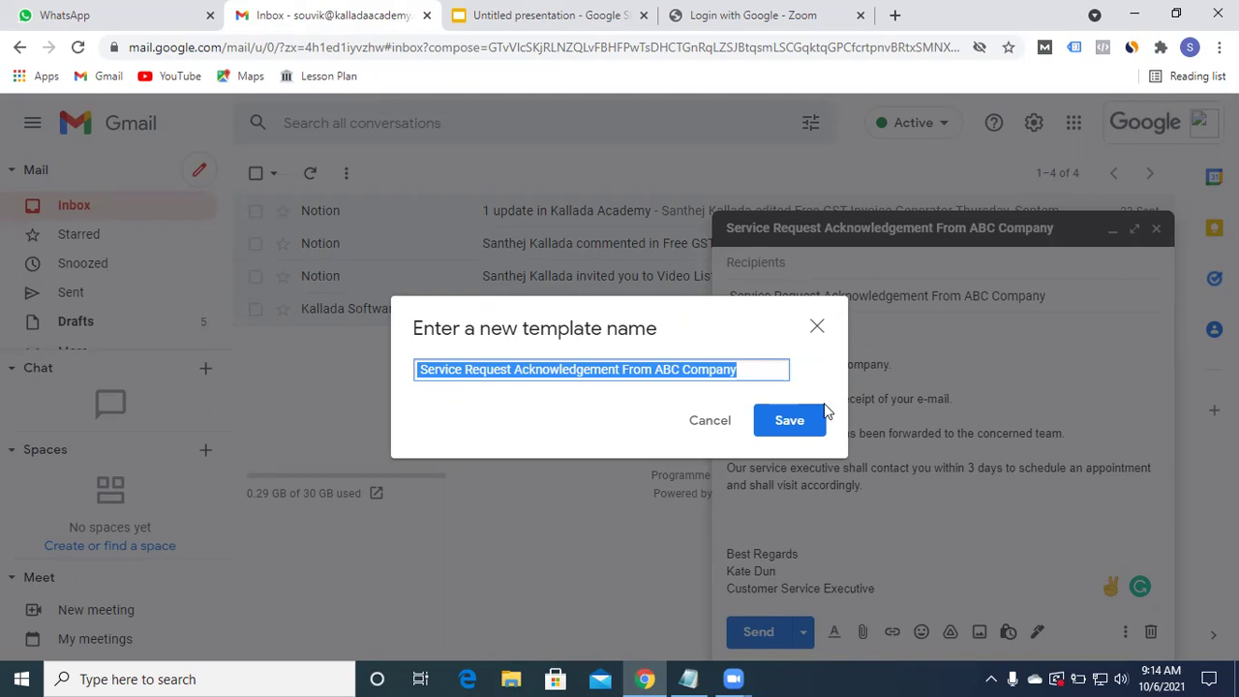
{"action": "left_click", "coordinate": [789, 420]}
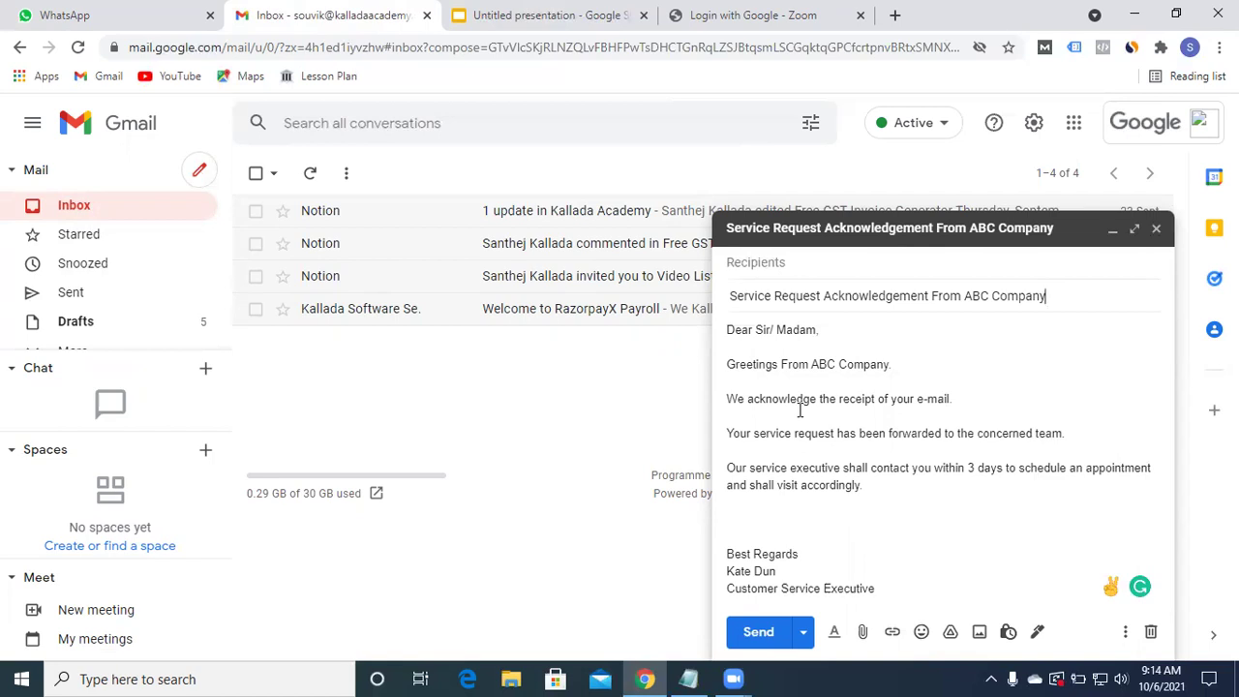
- Close the draft, compose a new email, and insert the 'Service Request Acknowledgement From ABC Company' template
{"action": "left_click", "coordinate": [1156, 229]}
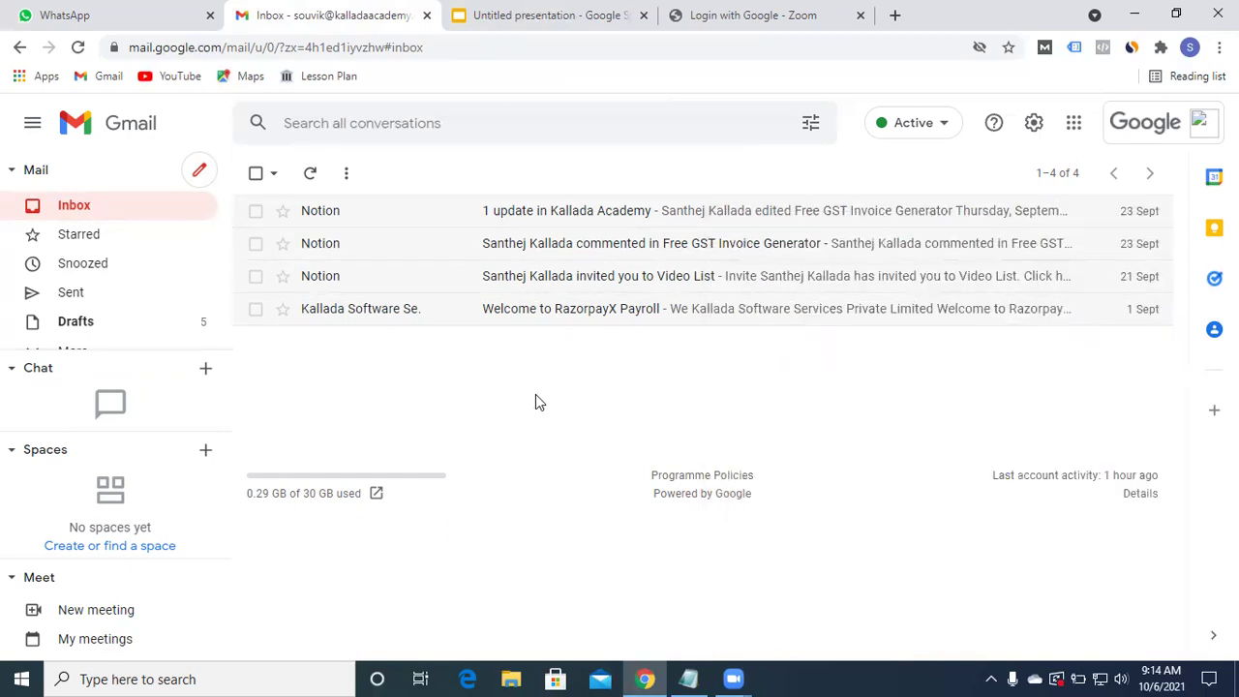
{"action": "left_click", "coordinate": [200, 172]}
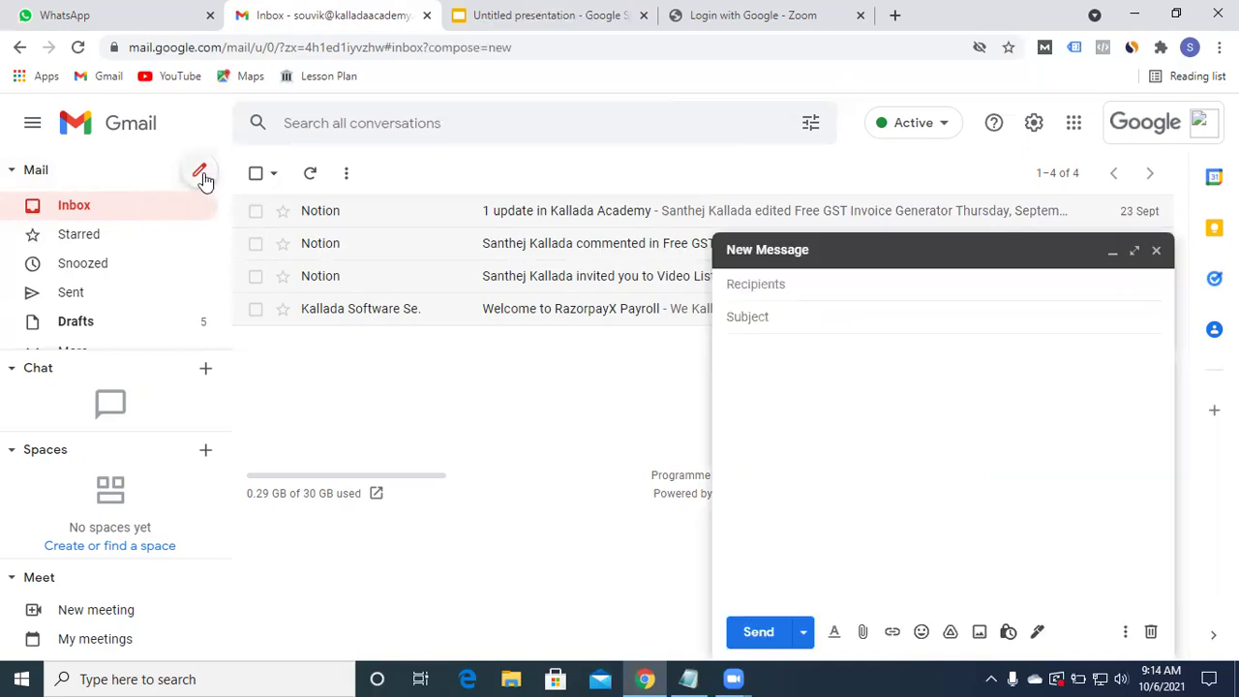
{"action": "left_click", "coordinate": [764, 368]}
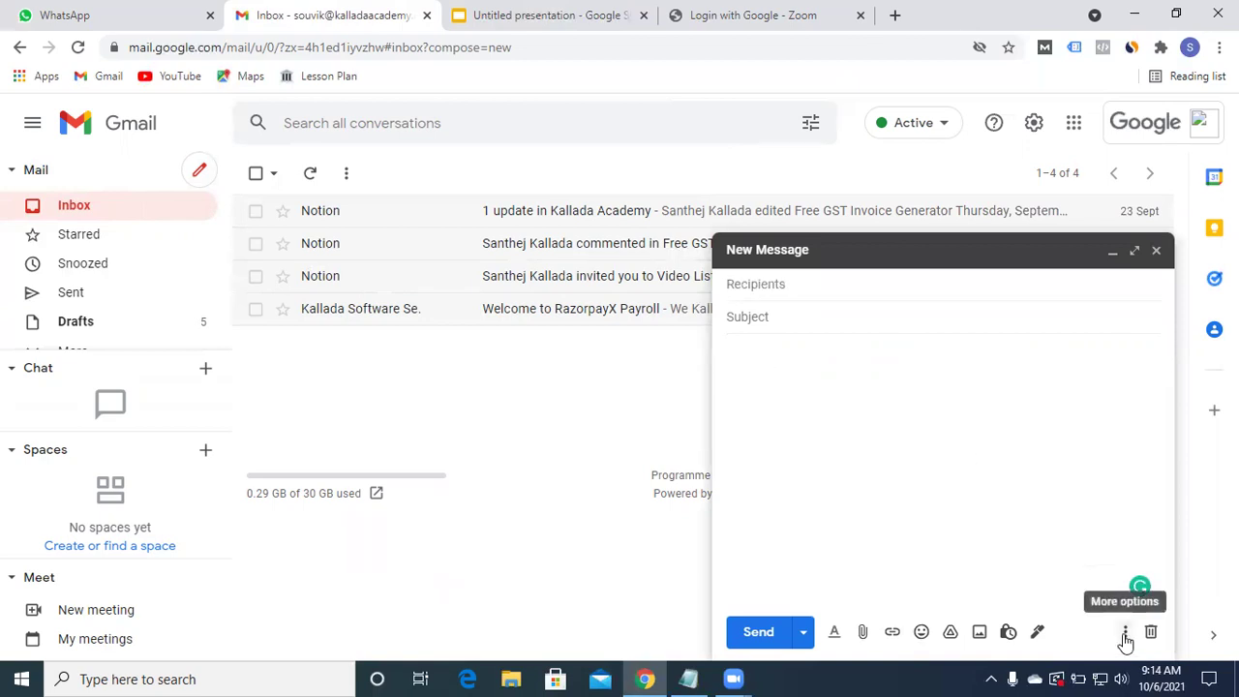
{"action": "left_click", "coordinate": [1125, 634]}
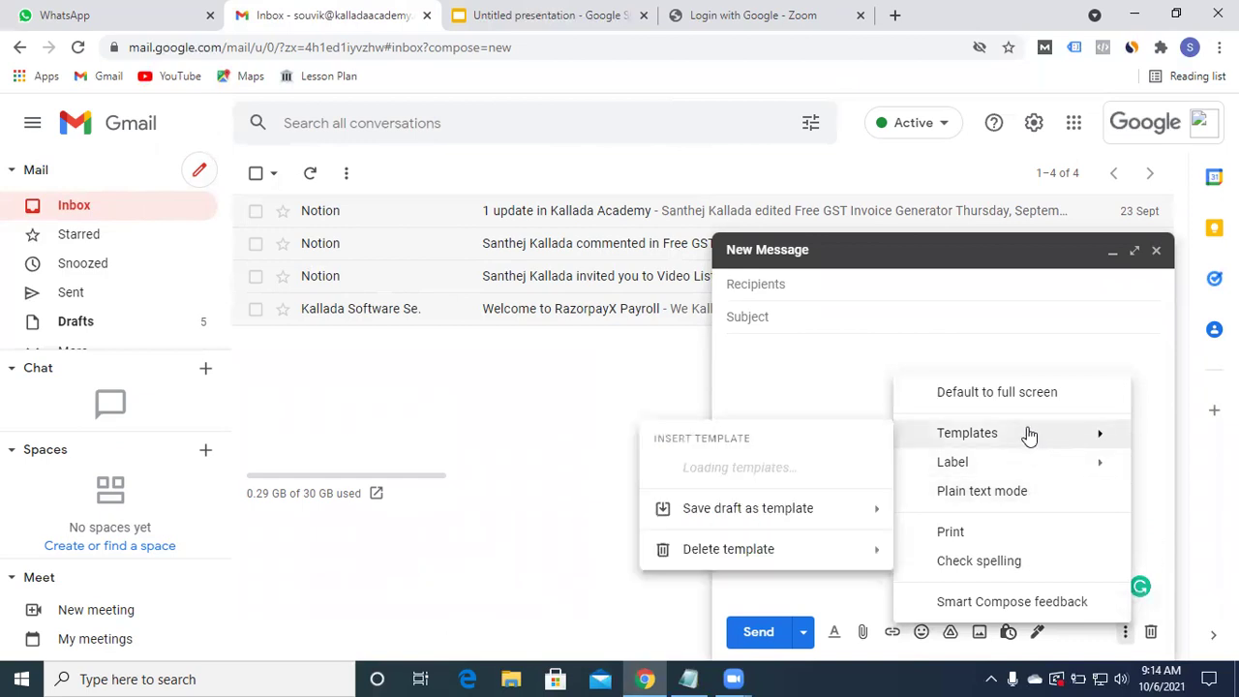
{"action": "mouse_move", "coordinate": [967, 432]}
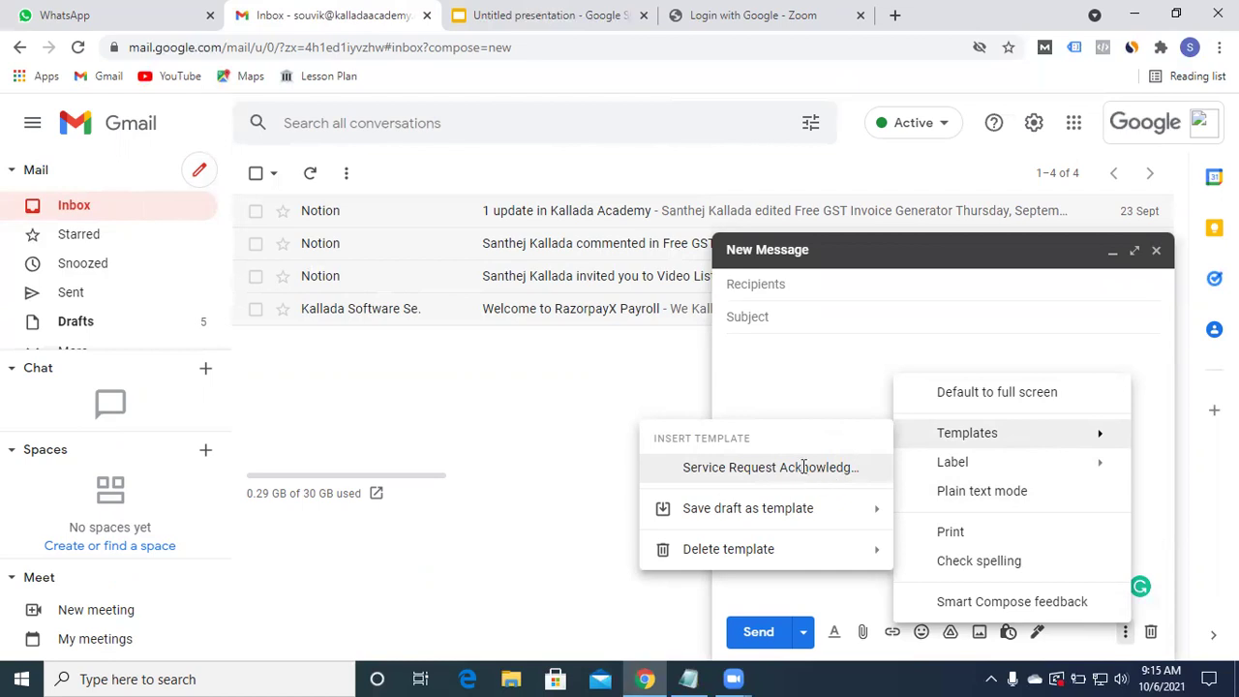
{"action": "left_click", "coordinate": [802, 469]}
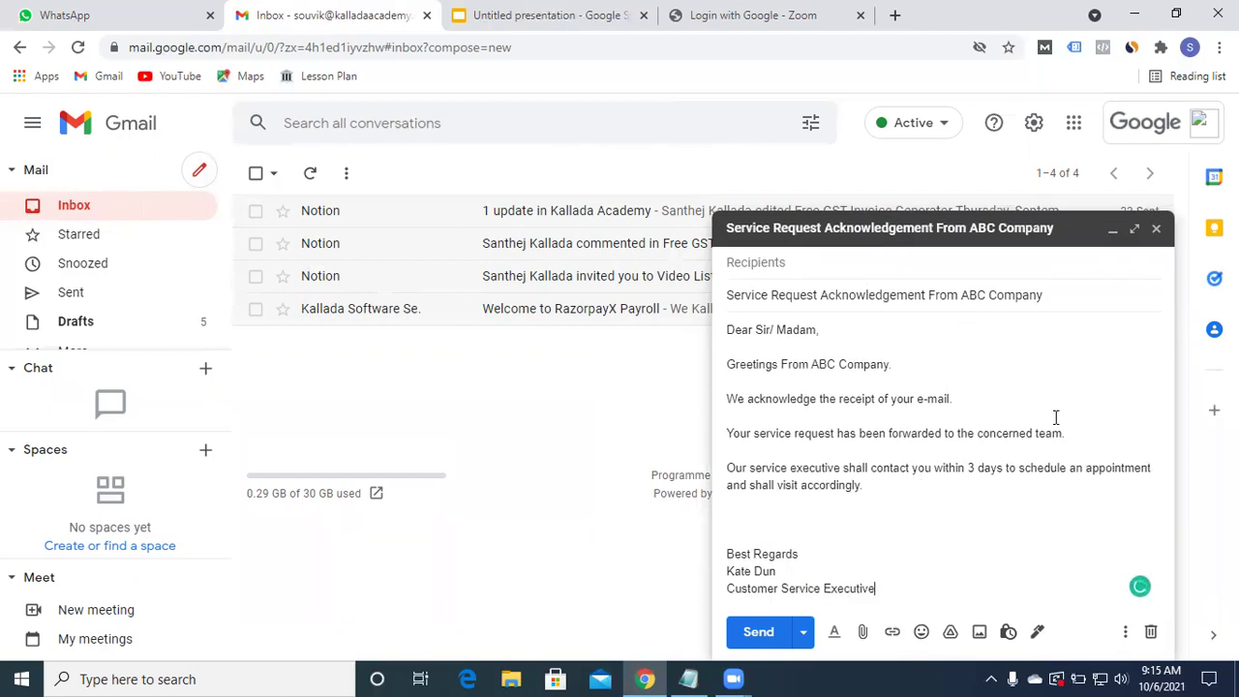
- Enter the recipient's Gmail address in the To field
{"action": "left_click", "coordinate": [828, 268]}
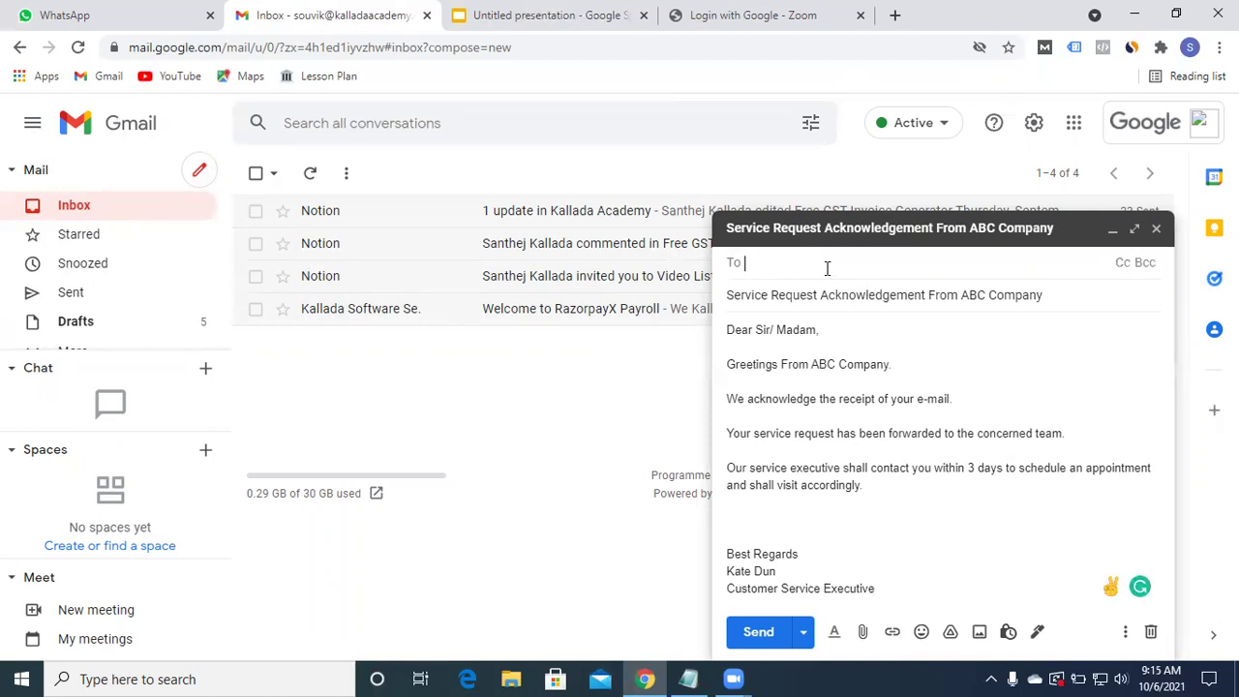
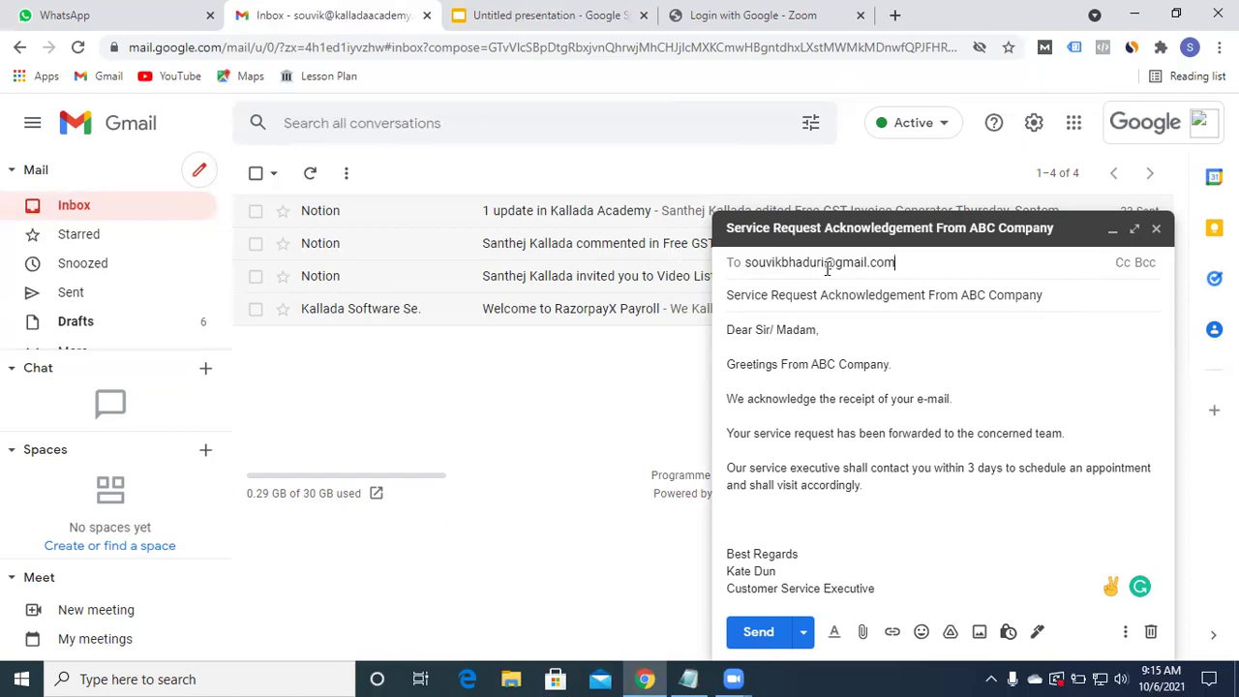